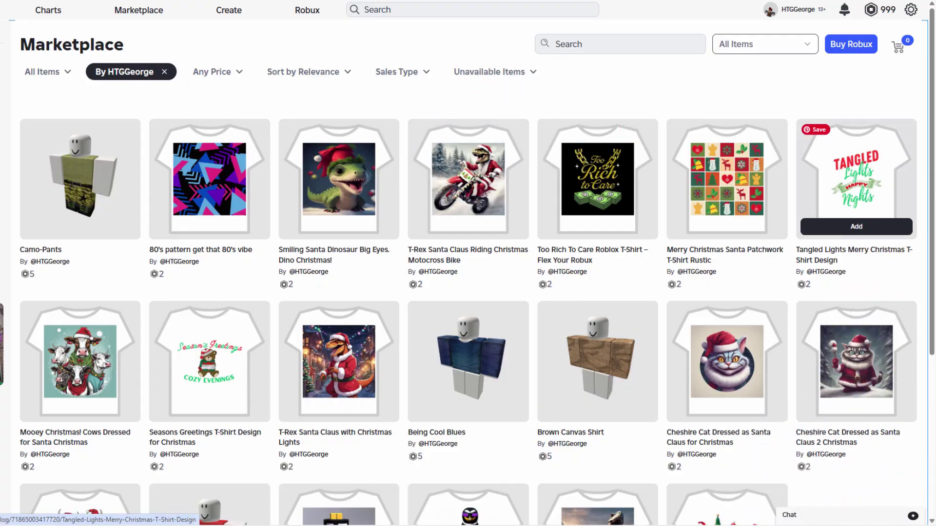
# - Open the 80's pattern T-shirt's item page and try it on the avatar
pyautogui.scroll(-1, 932, 122)
pyautogui.scroll(1, 574, 111)
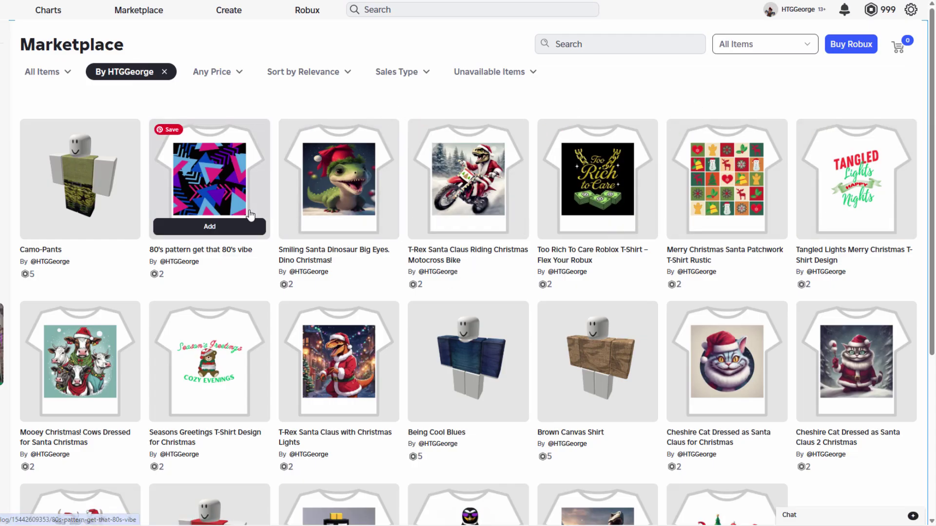
pyautogui.click(207, 203)
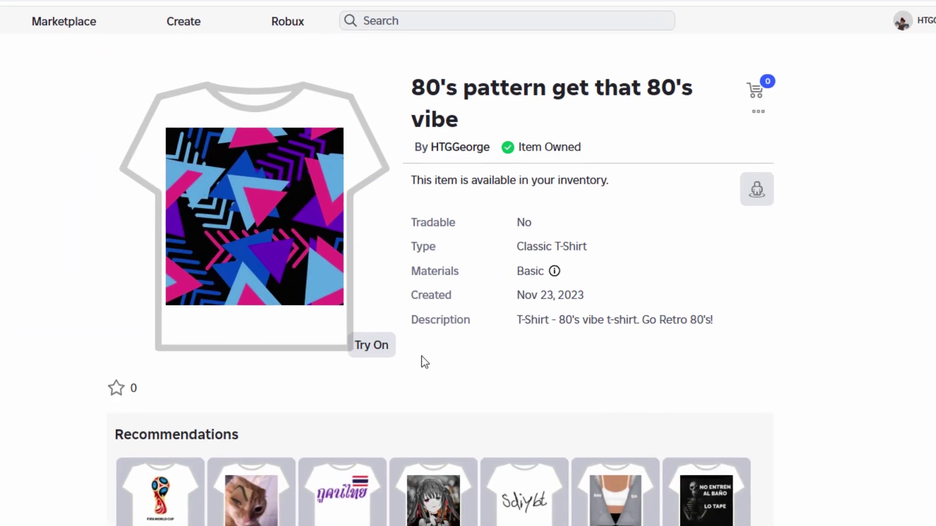
pyautogui.click(370, 360)
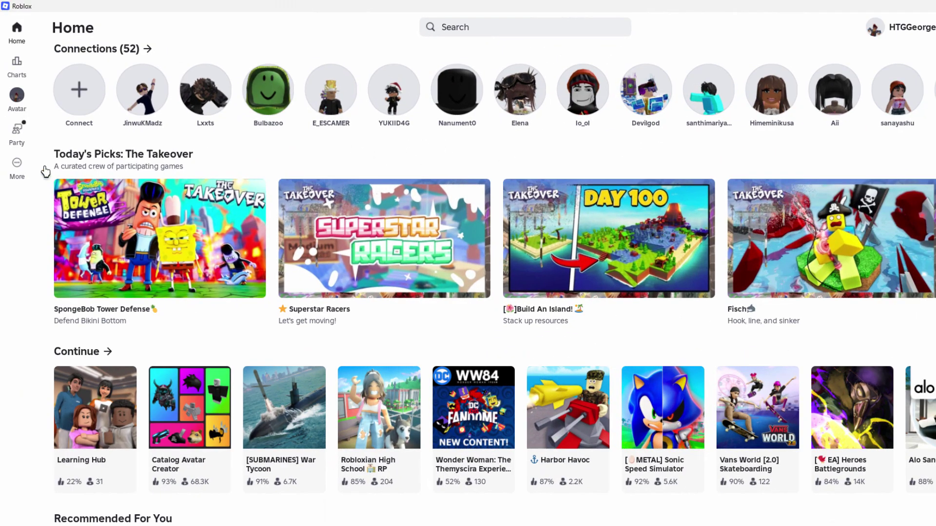
# - Go to Creator Hub via the More section and the Create tile
pyautogui.click(20, 167)
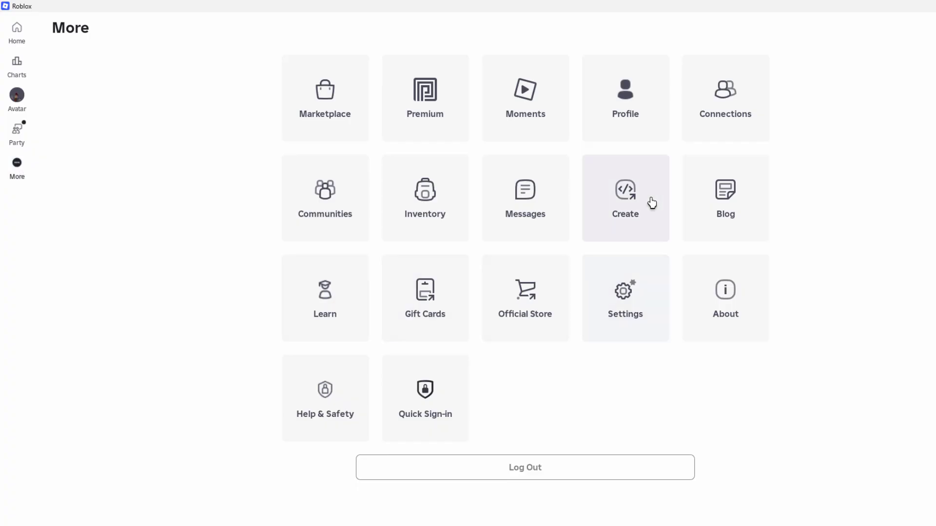
pyautogui.click(633, 208)
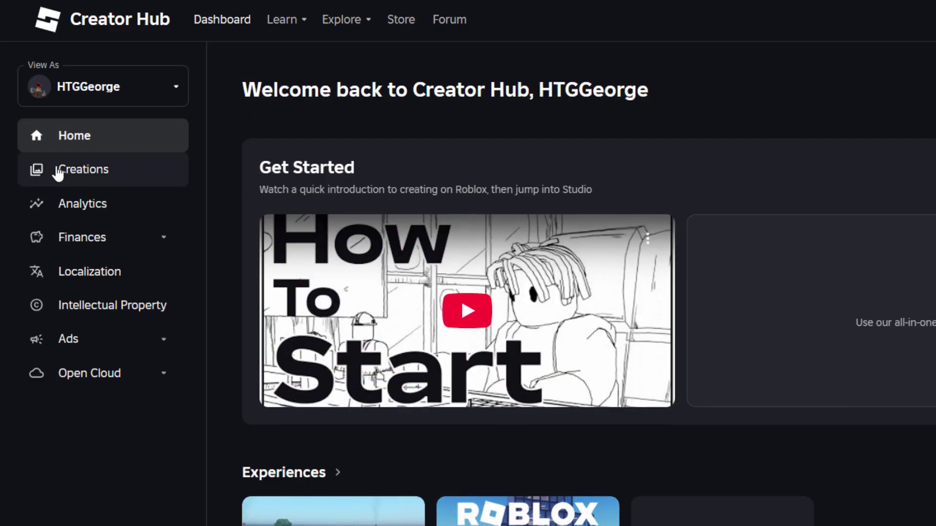
# - Show Avatar Items under Creations, filtered to Classics with Classic T-Shirts as the type
pyautogui.click(94, 174)
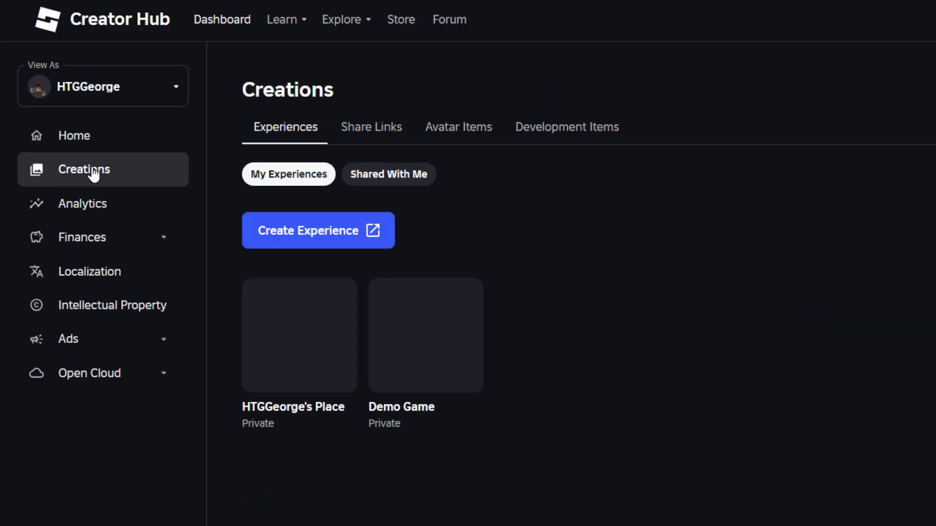
pyautogui.click(455, 132)
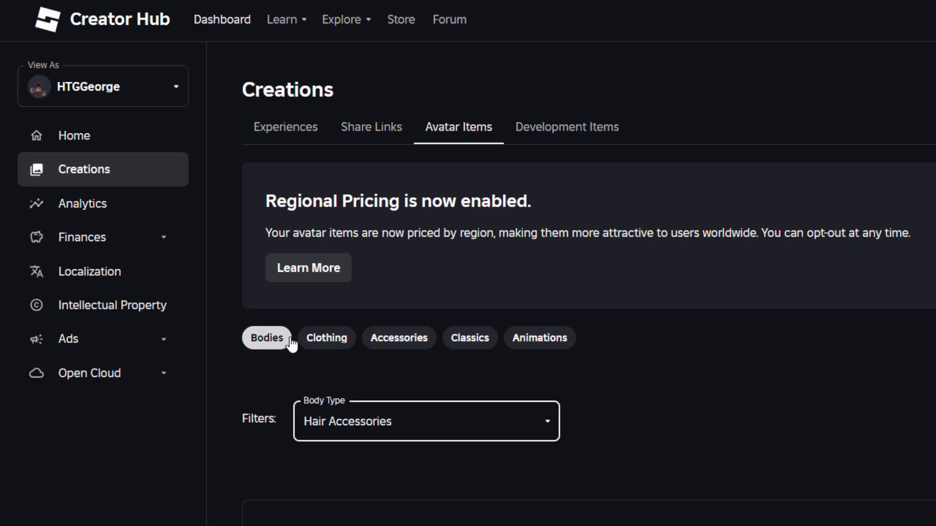
pyautogui.click(473, 339)
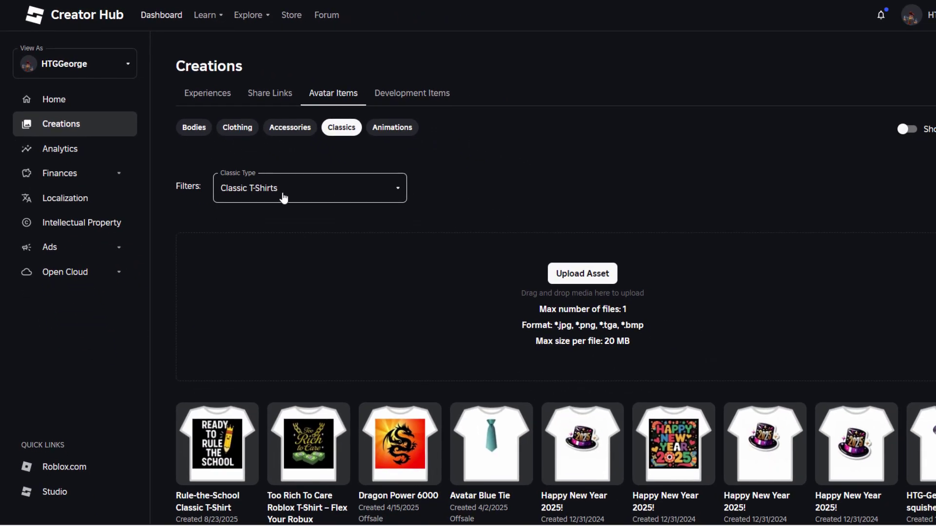
pyautogui.click(396, 189)
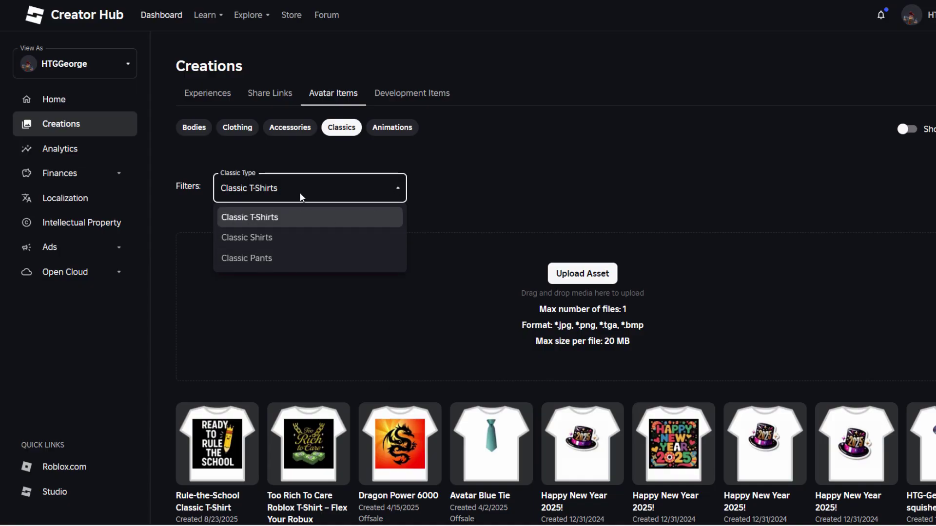
pyautogui.click(321, 193)
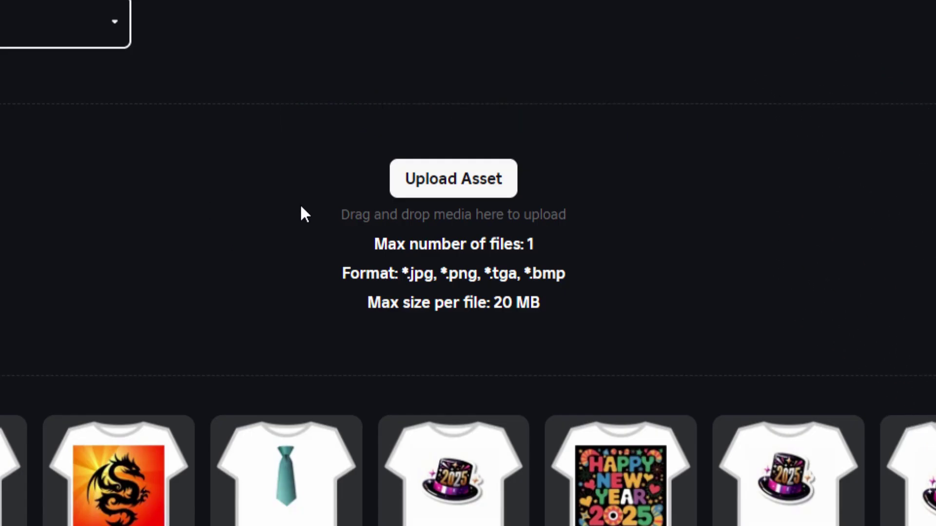
# - Start a new asset upload with dollar-sign-green.png attached as the T-shirt image
pyautogui.click(446, 186)
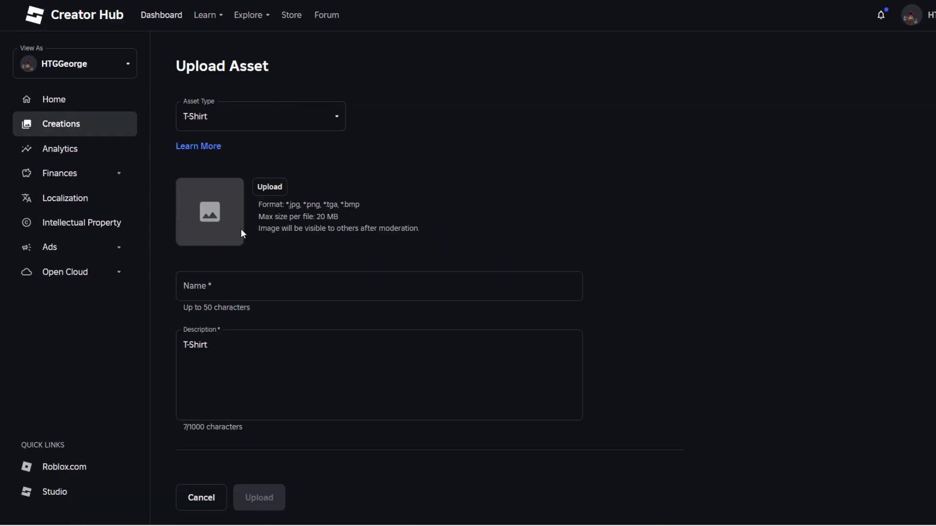
pyautogui.click(273, 191)
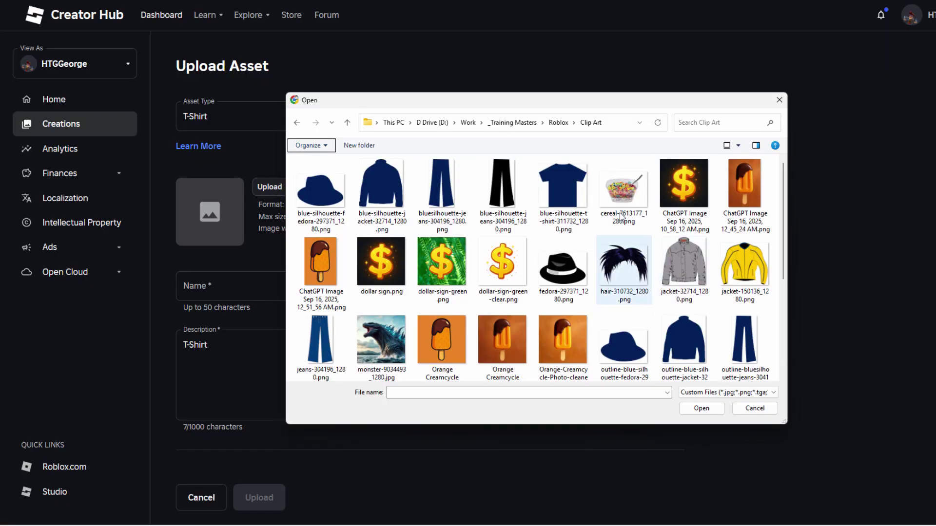
pyautogui.click(445, 275)
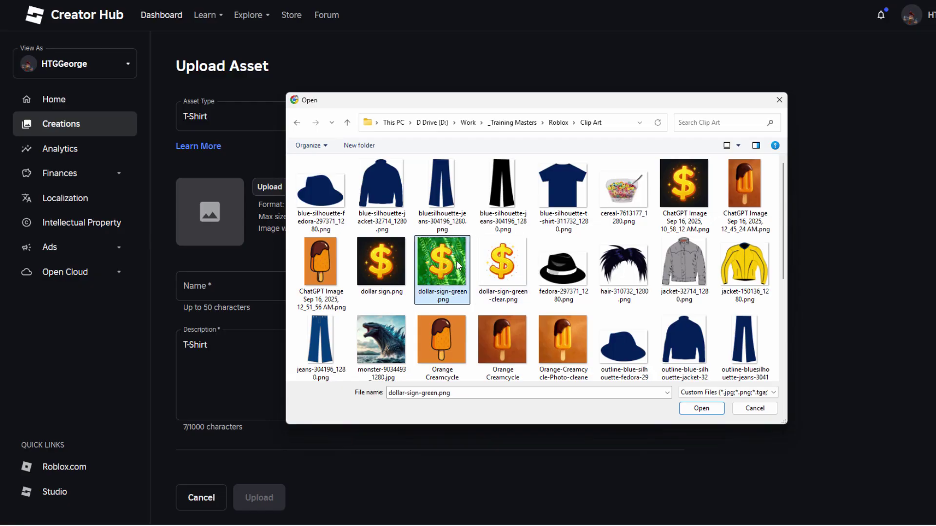
pyautogui.click(701, 409)
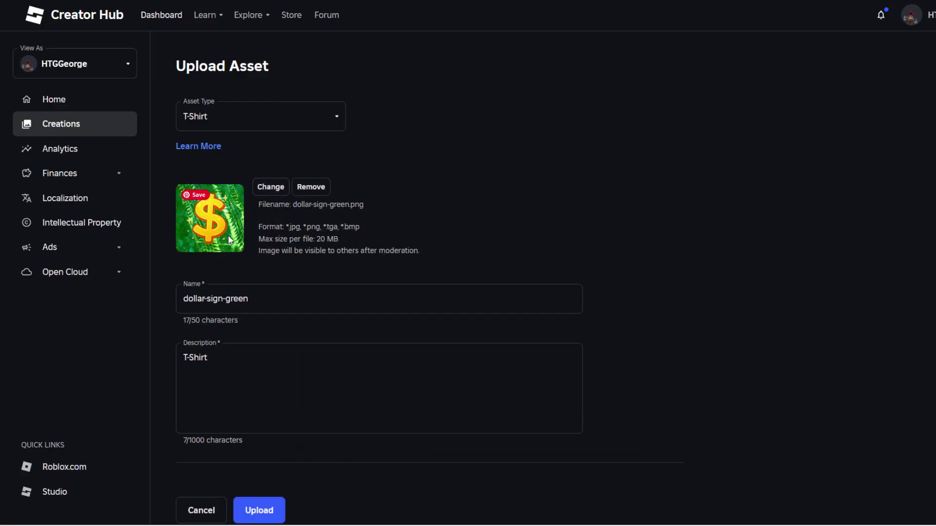
pyautogui.click(276, 294)
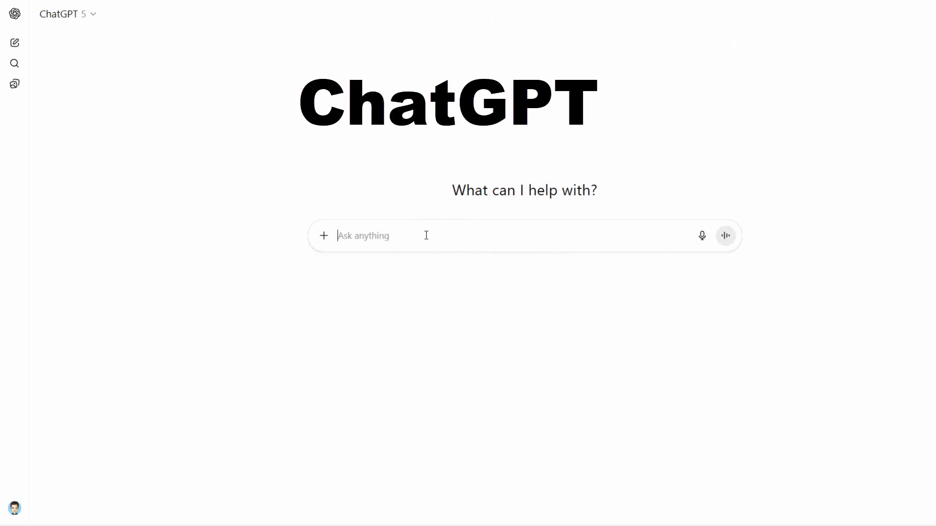
# - Ask ChatGPT for ten sub-50-character T-shirt titles and select 'Gold Dollar Bling Tee' to copy
pyautogui.write('Give me 10 title ideas for selling my classic t-shirt design in the Roblox marketplace. My image is of a gold dollar sign on a green background. Keep the number of characters under 50.')
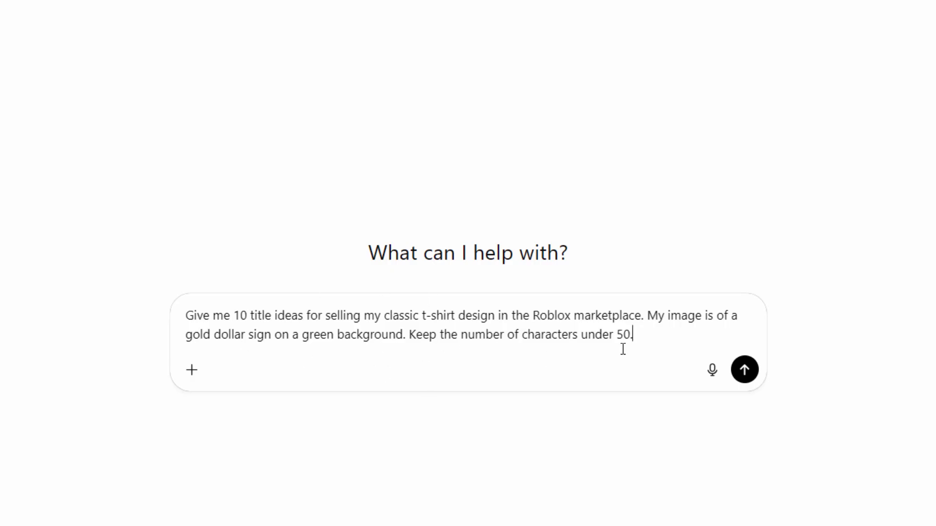
pyautogui.click(746, 370)
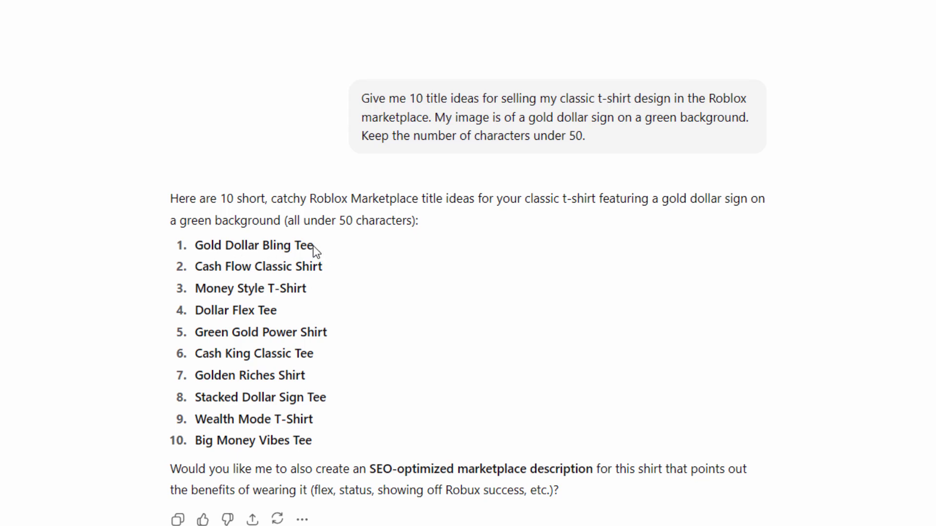
pyautogui.moveTo(313, 246); pyautogui.dragTo(199, 244)
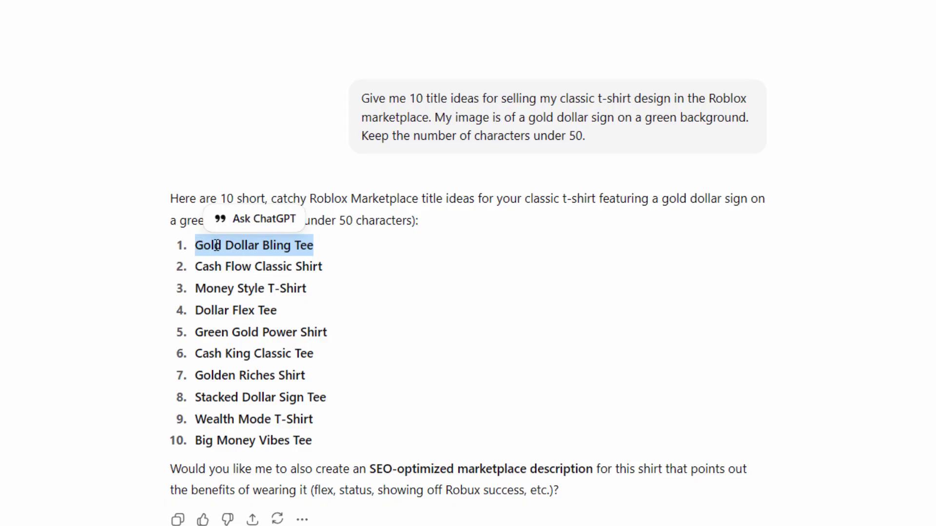
pyautogui.rightClick(218, 247)
# - Replace the name dollar-sign-green with 'Gold Dollar Bling Tee - Classic T-Shirt'
pyautogui.click(242, 266)
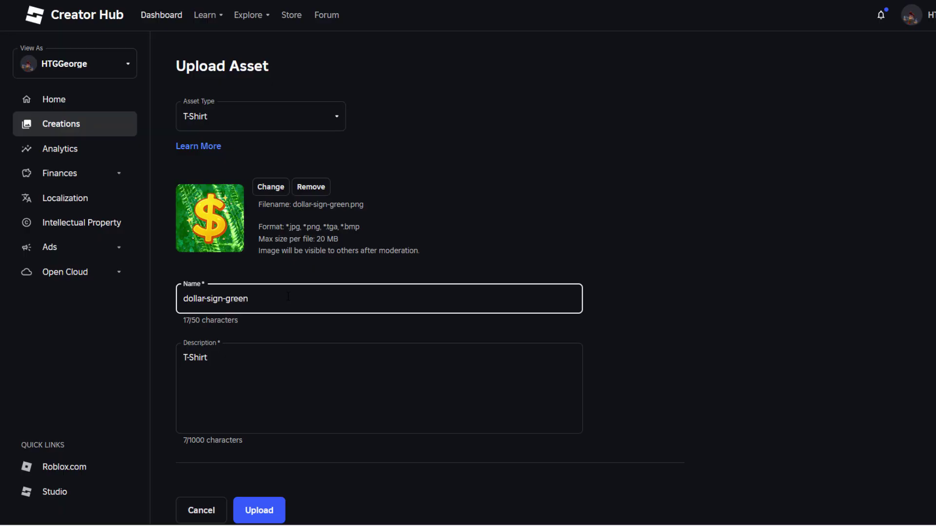
pyautogui.moveTo(288, 296); pyautogui.dragTo(127, 294)
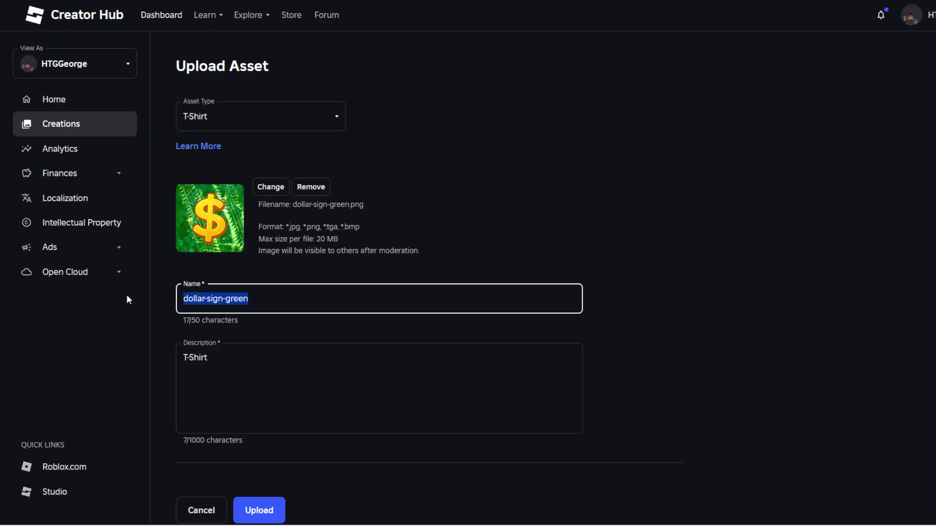
pyautogui.hotkey('ctrl', 'v')
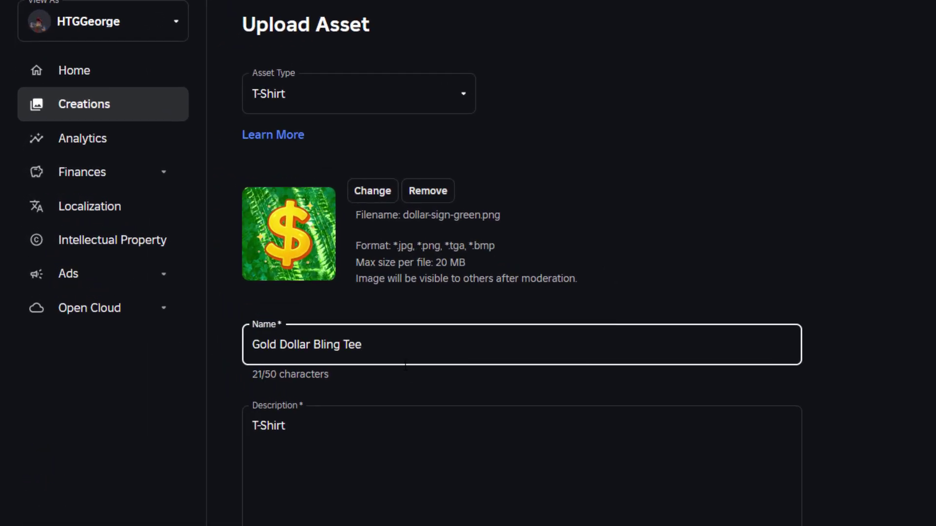
pyautogui.write('- Classic T-Shirt')
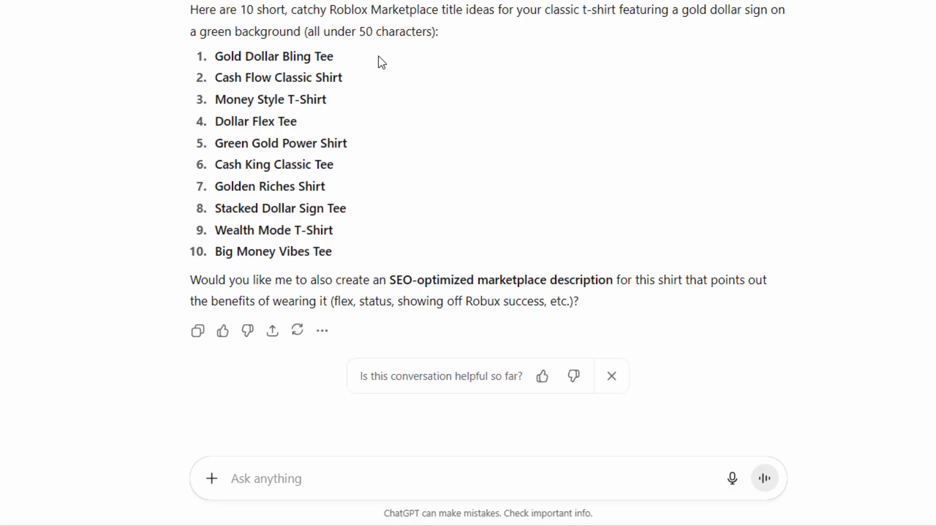
# - Copy the title Gold Dollar Bling Tee and enter the description prompt in a new ChatGPT message
pyautogui.moveTo(338, 56); pyautogui.dragTo(213, 57)
pyautogui.rightClick(259, 56)
pyautogui.click(326, 76)
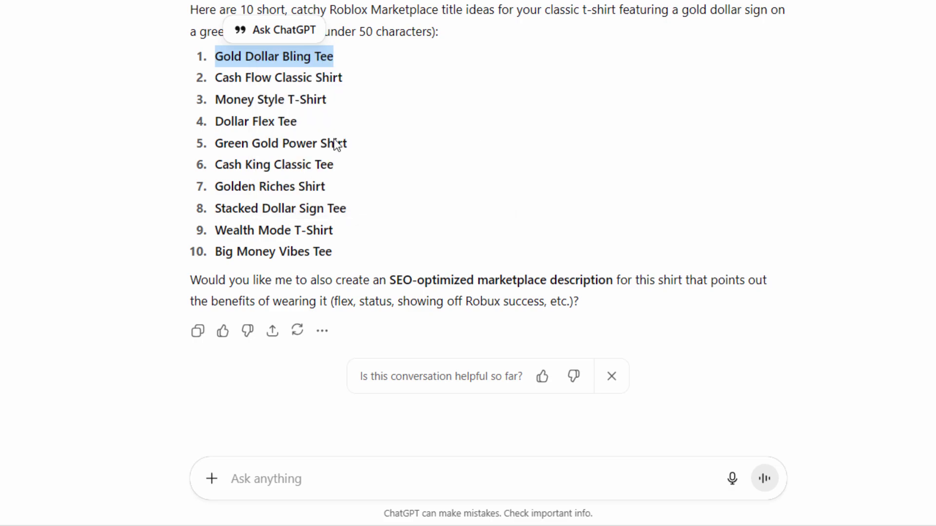
pyautogui.scroll(-1, 362, 144)
pyautogui.click(317, 473)
pyautogui.hotkey('ctrl', 'v')
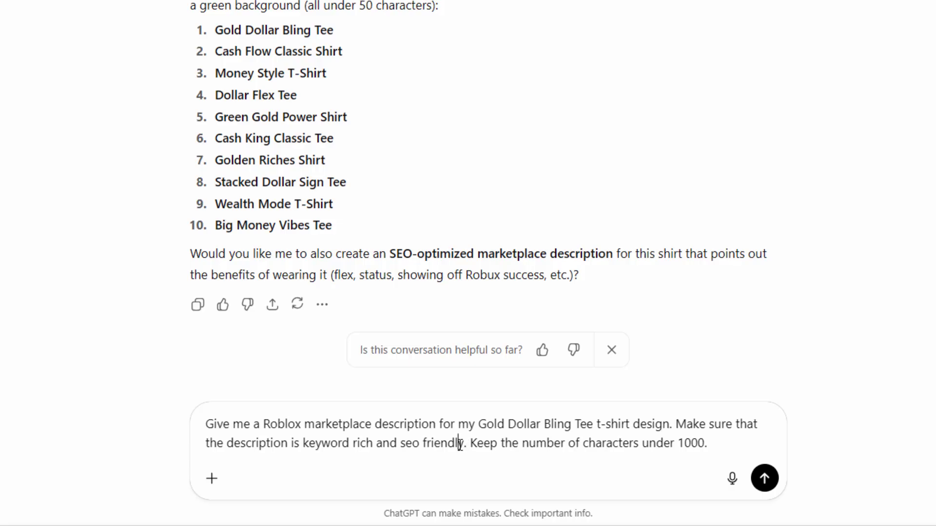
pyautogui.moveTo(464, 443); pyautogui.dragTo(303, 443)
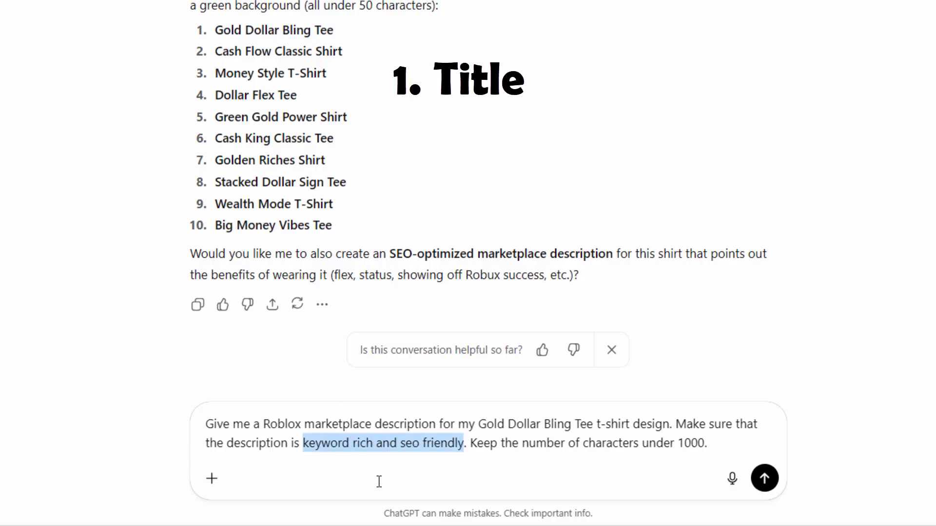
pyautogui.click(419, 456)
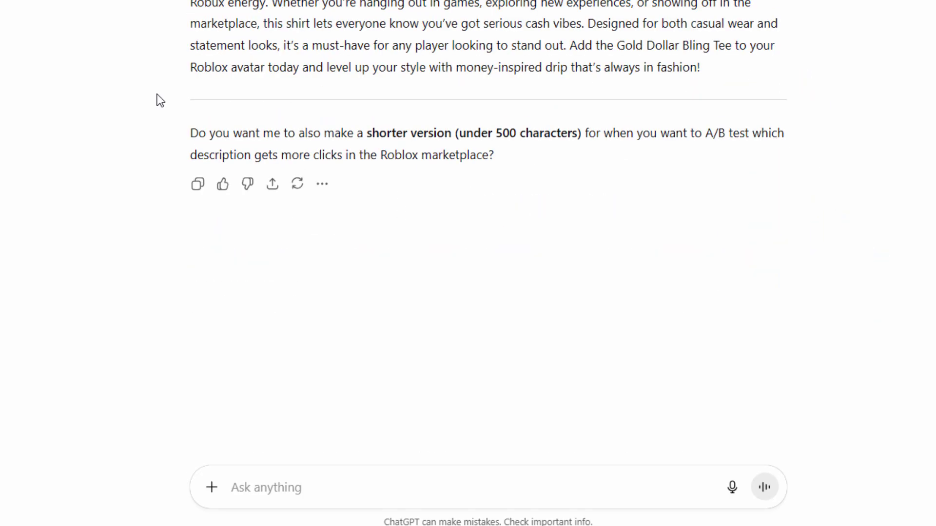
# - Copy ChatGPT's generated description and select the placeholder 'T-Shirt' in the upload form's Description
pyautogui.scroll(4, 345, 256)
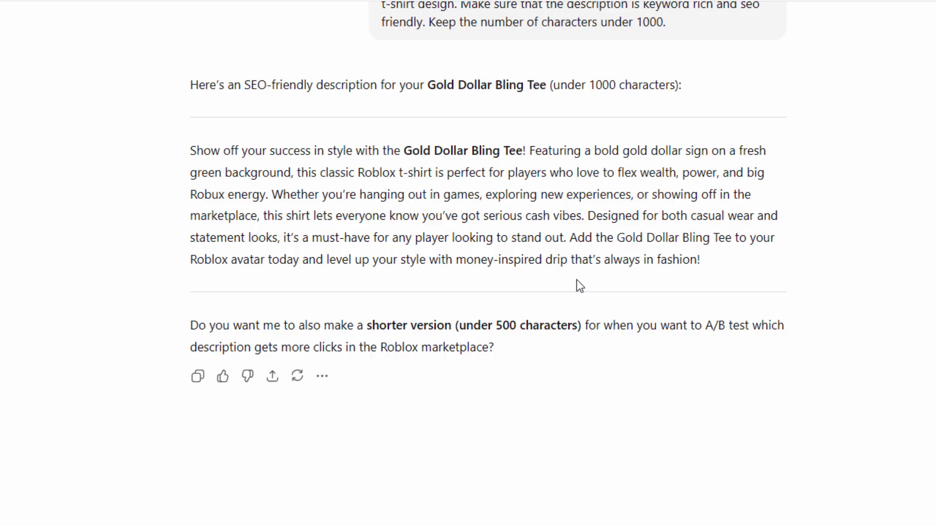
pyautogui.tripleClick(384, 218)
pyautogui.rightClick(393, 204)
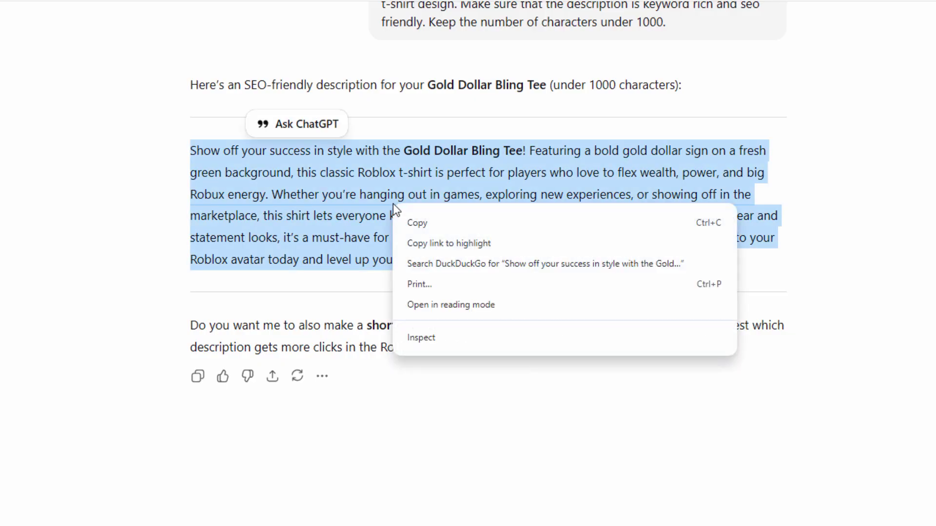
pyautogui.click(419, 222)
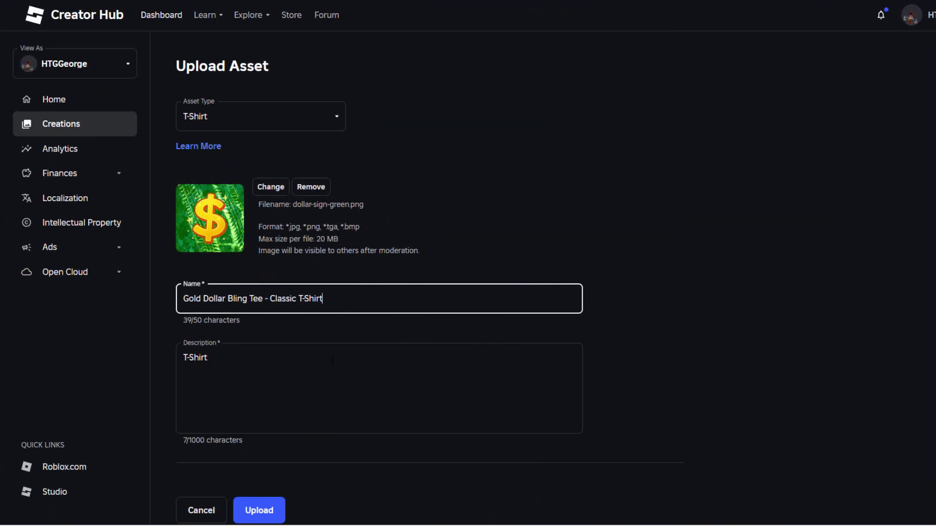
pyautogui.click(236, 366)
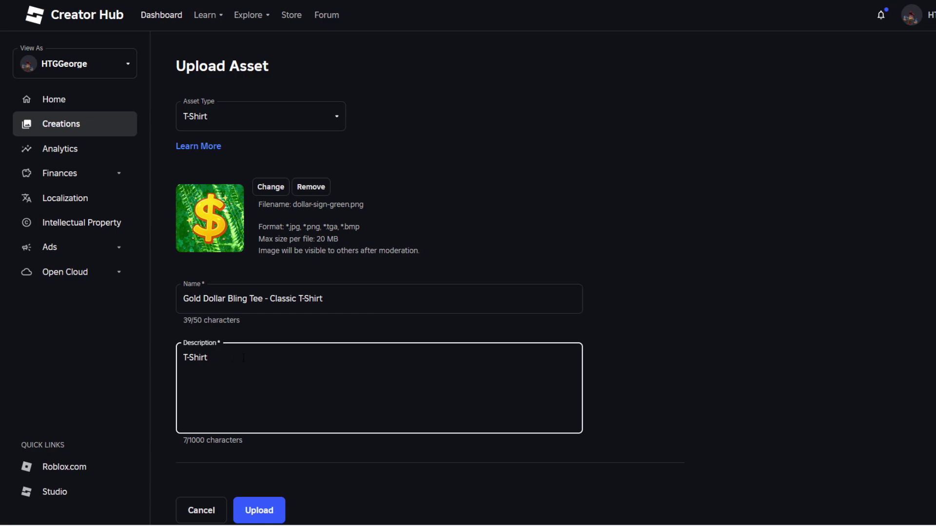
pyautogui.tripleClick(244, 359)
pyautogui.rightClick(197, 358)
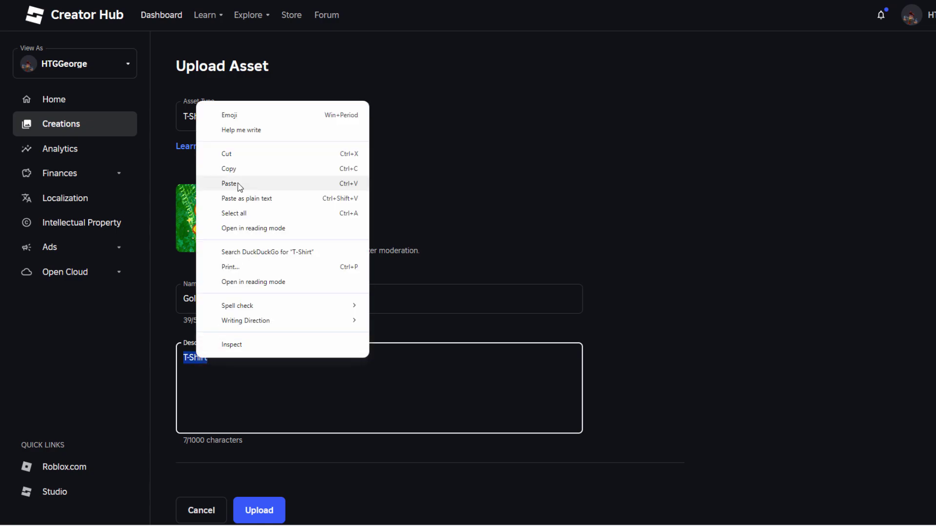